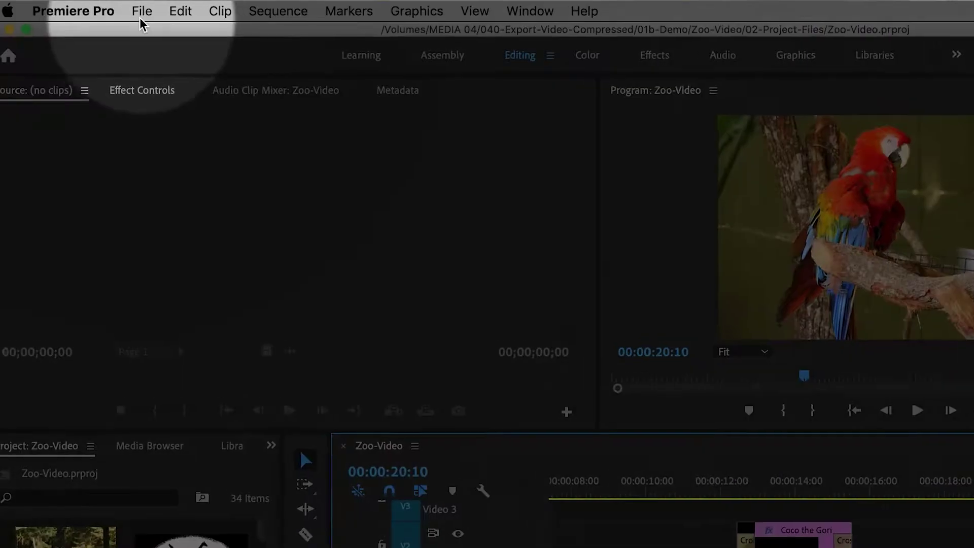
# Set the Zoo-Video export to H.264 with the Match Source - Adaptive High Bitrate preset (19 Mbps).
pyautogui.click(113, 8)
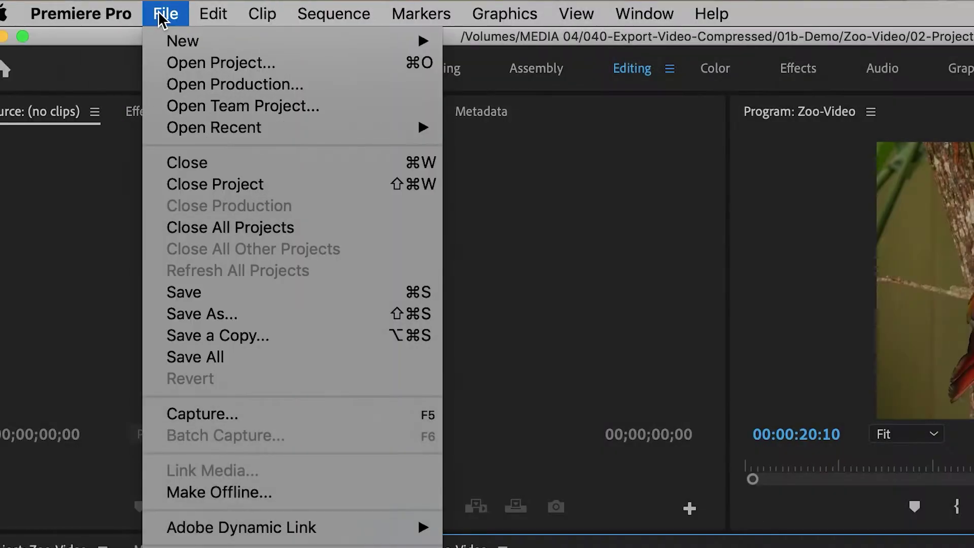
pyautogui.moveTo(299, 305)
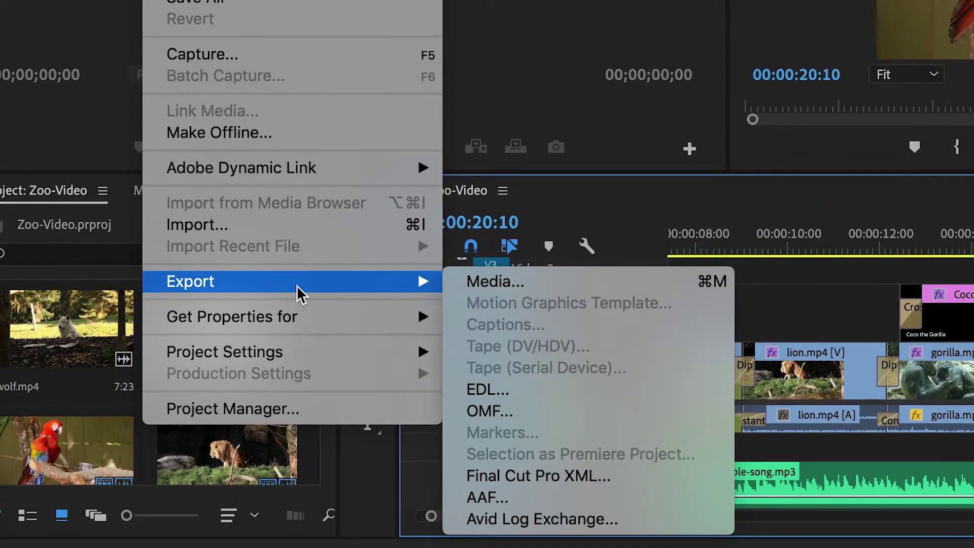
pyautogui.click(580, 283)
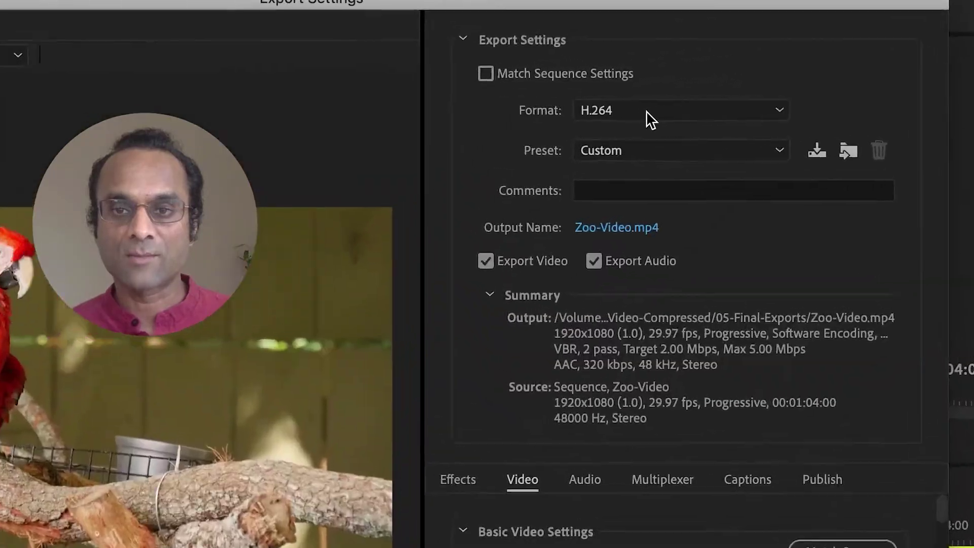
pyautogui.click(649, 120)
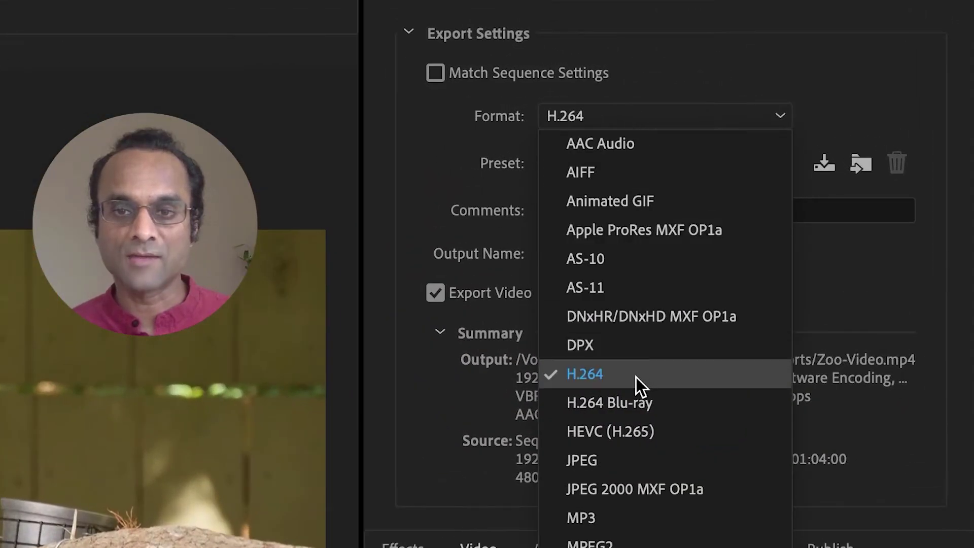
pyautogui.click(656, 331)
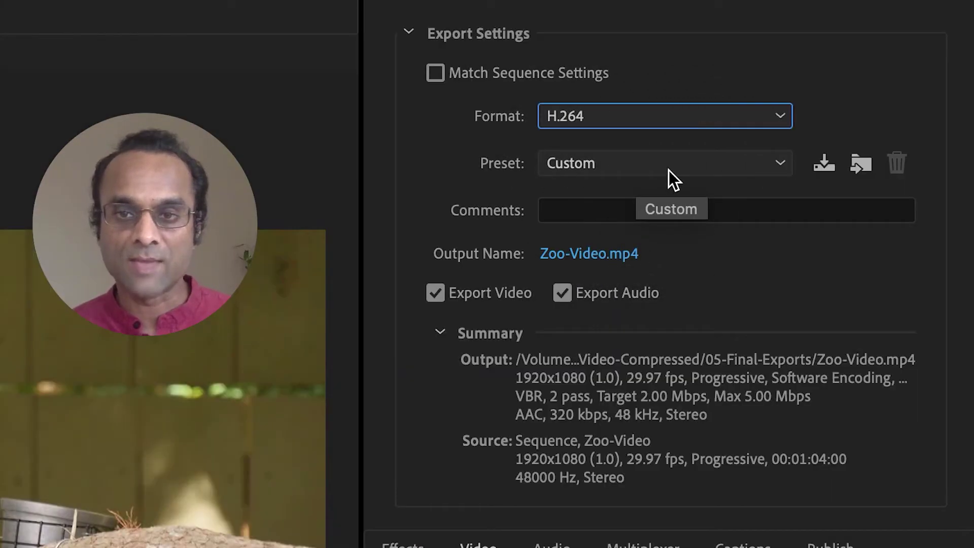
pyautogui.click(669, 170)
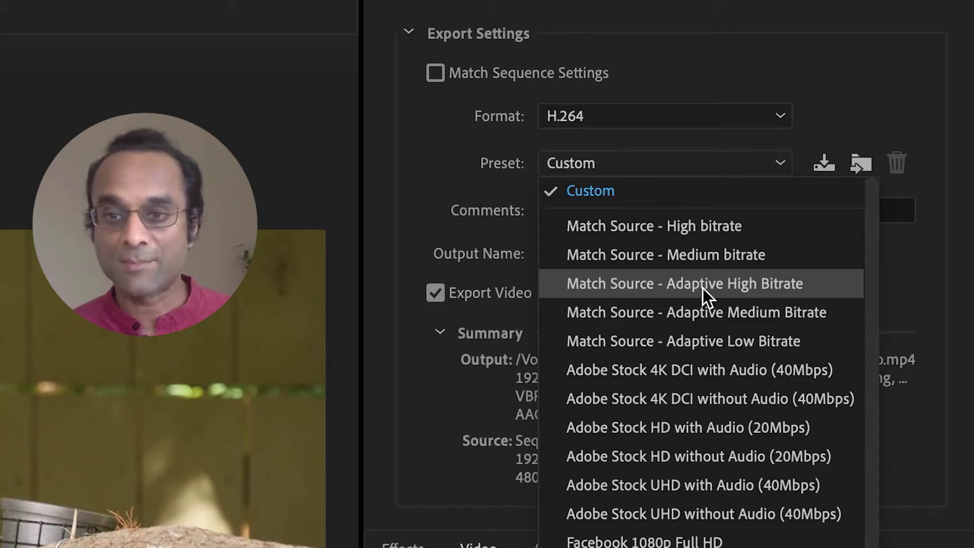
pyautogui.click(653, 288)
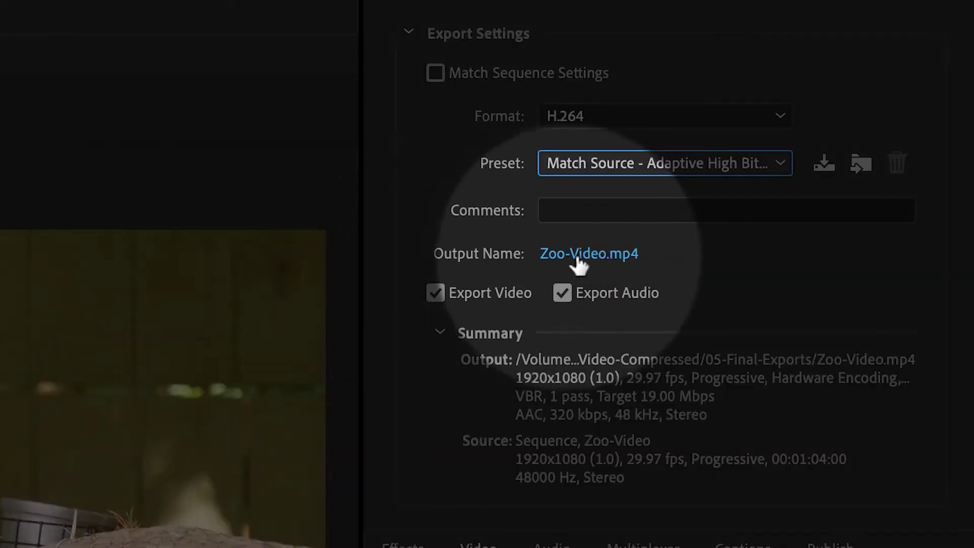
# Keep the output as Zoo-Video.mp4 in the 05-Final-Exports folder.
pyautogui.click(579, 254)
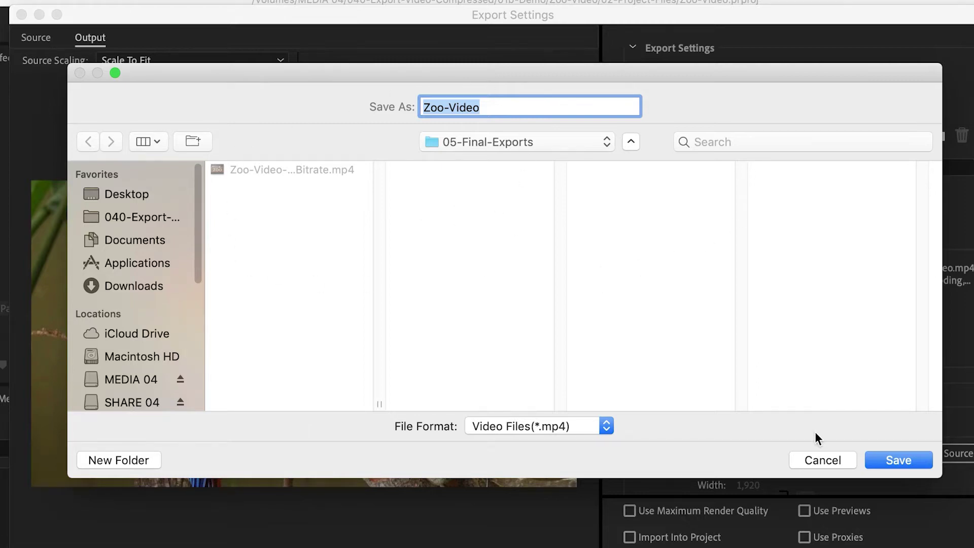
pyautogui.click(902, 459)
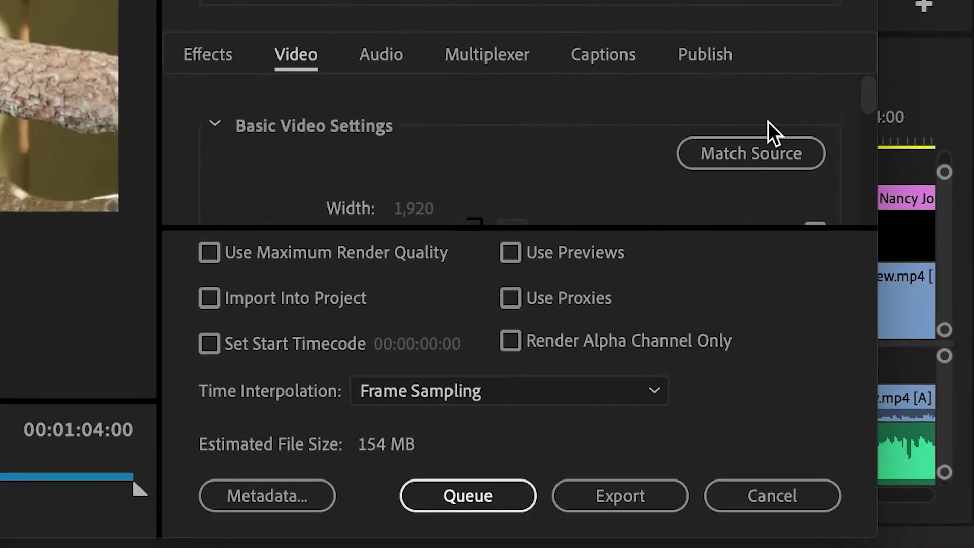
# Scroll to the Video tab's Bitrate Settings and bring up the Bitrate Encoding choices.
pyautogui.moveTo(864, 98); pyautogui.dragTo(849, 189)
pyautogui.scroll(1, 850, 189)
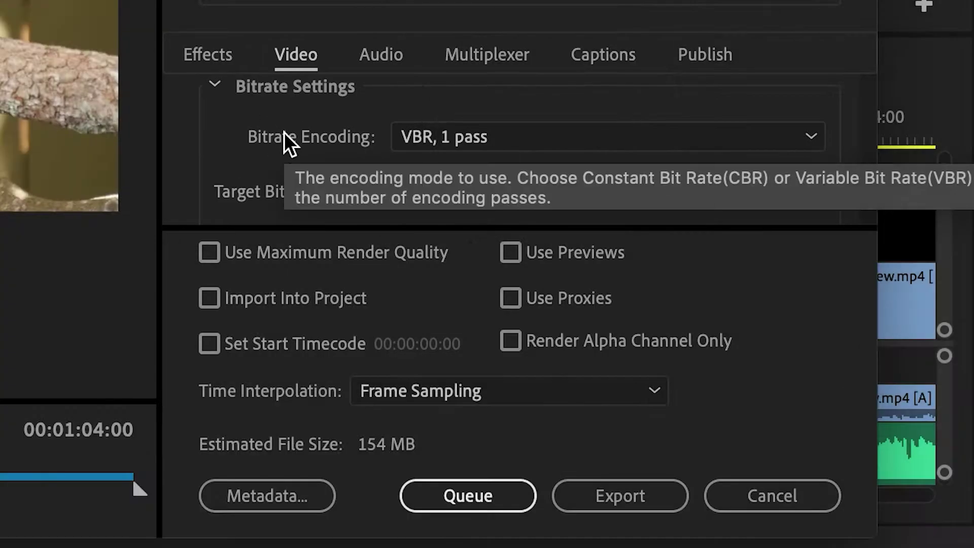
pyautogui.scroll(-1, 306, 174)
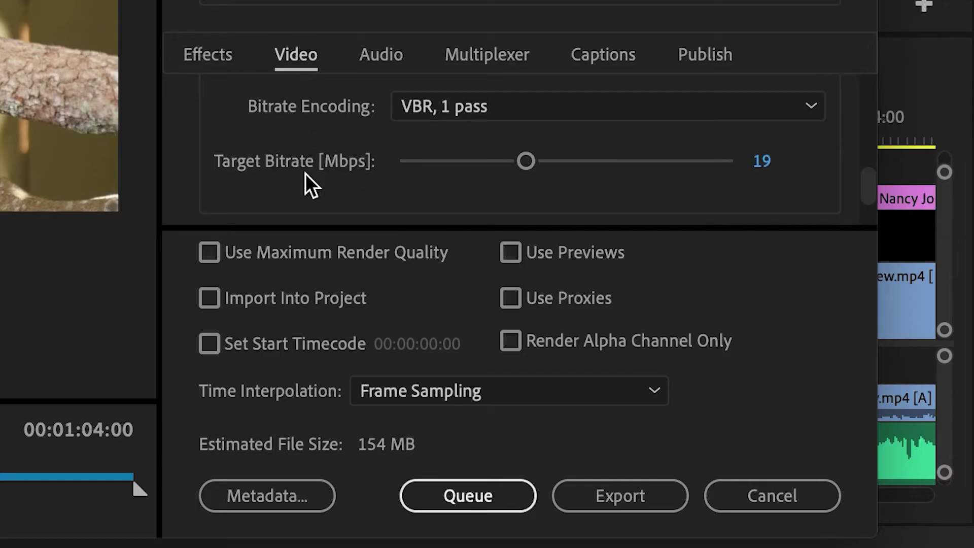
pyautogui.moveTo(295, 158)
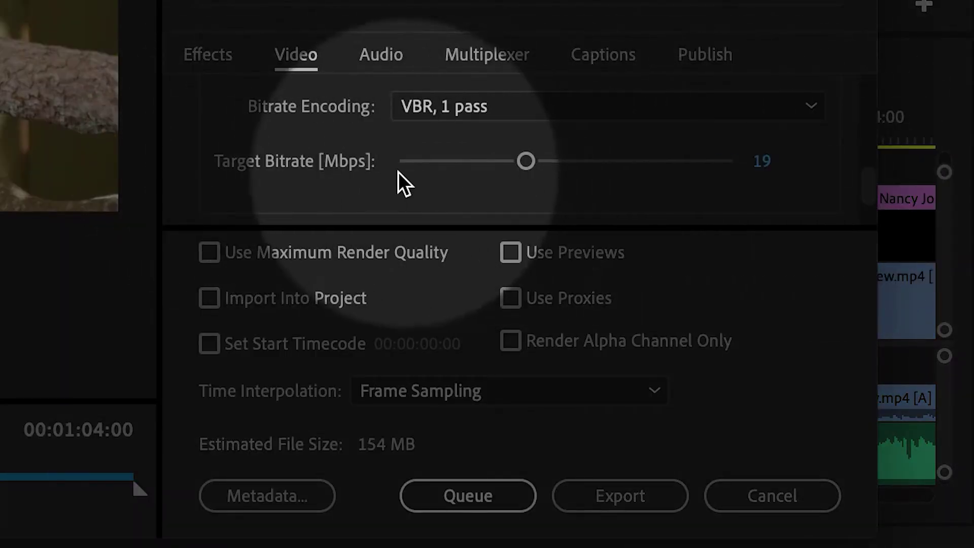
pyautogui.moveTo(348, 169)
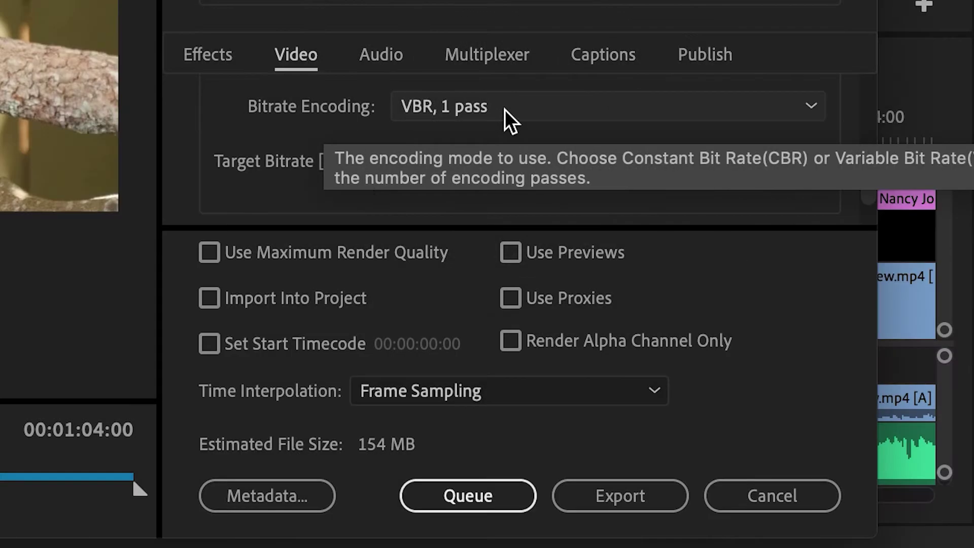
pyautogui.click(505, 109)
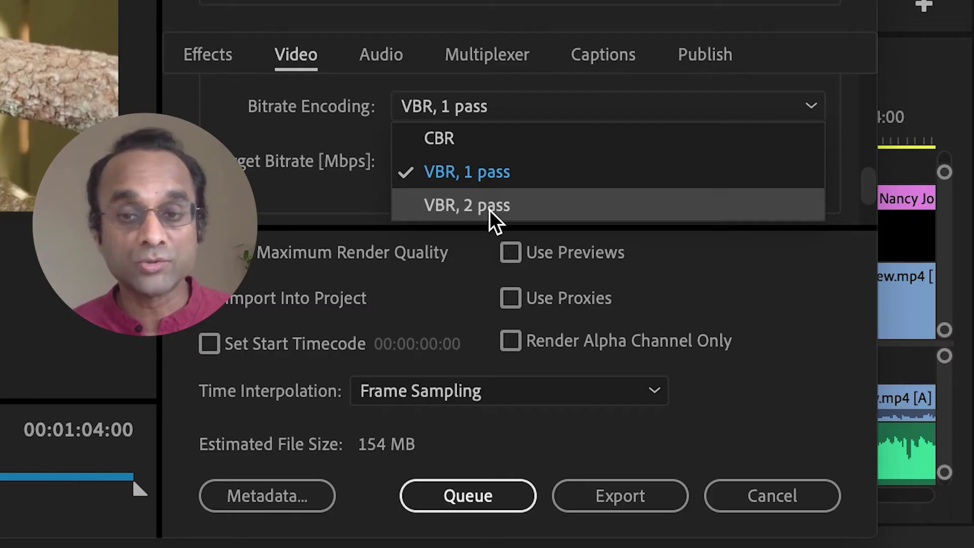
# Use VBR, 2 pass with a 2 Mbps target and 5 Mbps maximum bitrate.
pyautogui.click(457, 204)
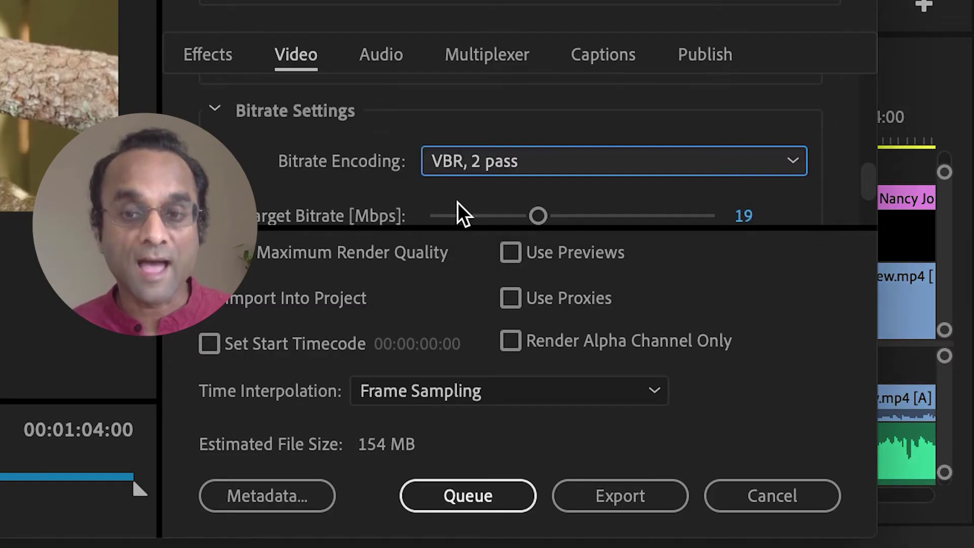
pyautogui.scroll(-2, 809, 189)
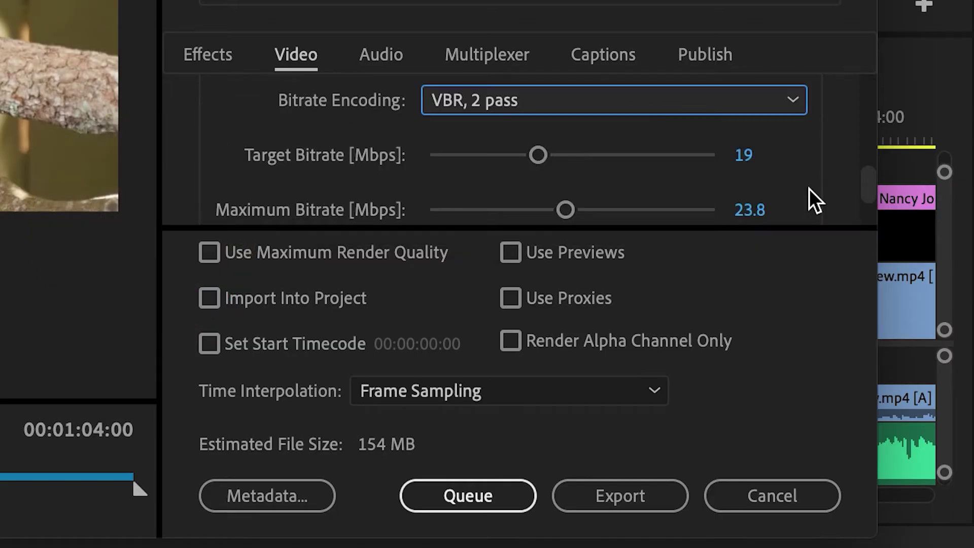
pyautogui.scroll(-1, 809, 189)
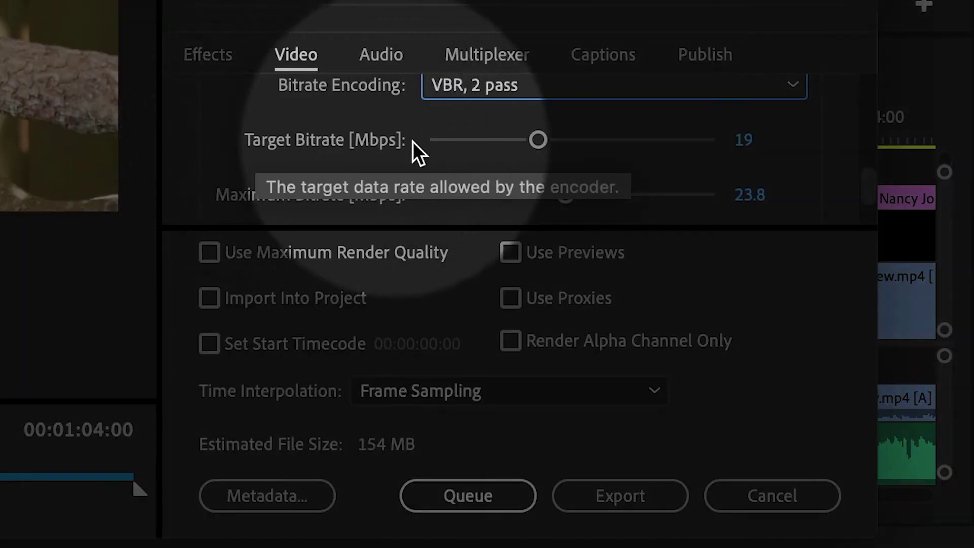
pyautogui.click(746, 143)
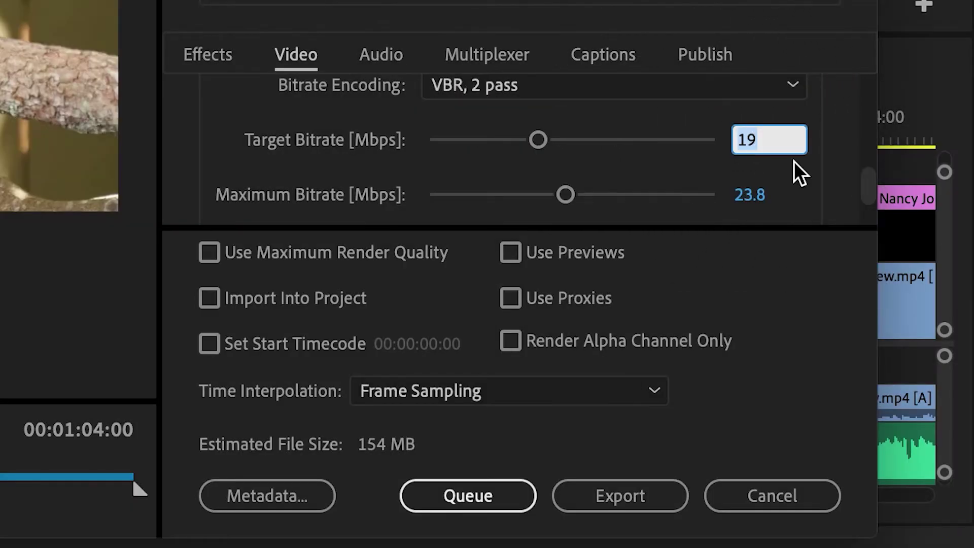
pyautogui.write('2')
pyautogui.press('Return')
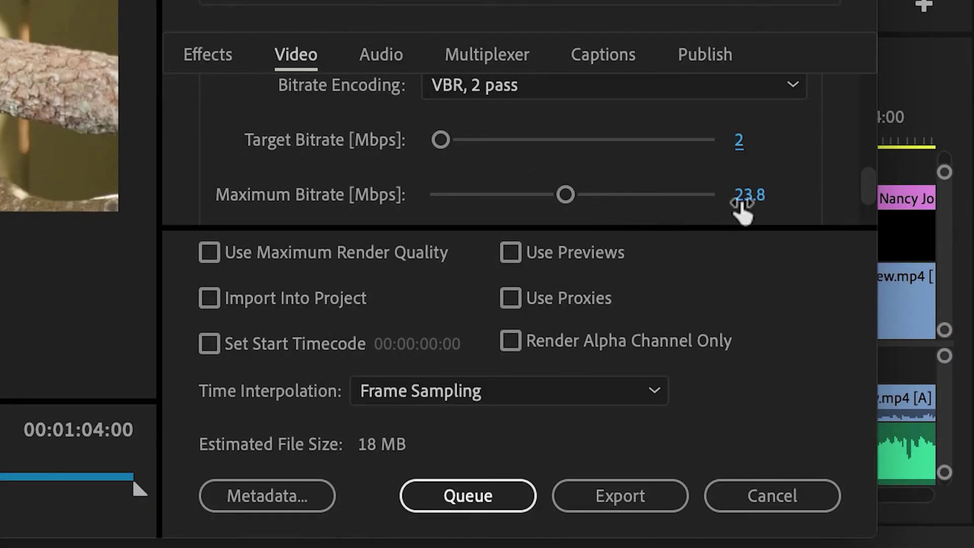
pyautogui.click(744, 203)
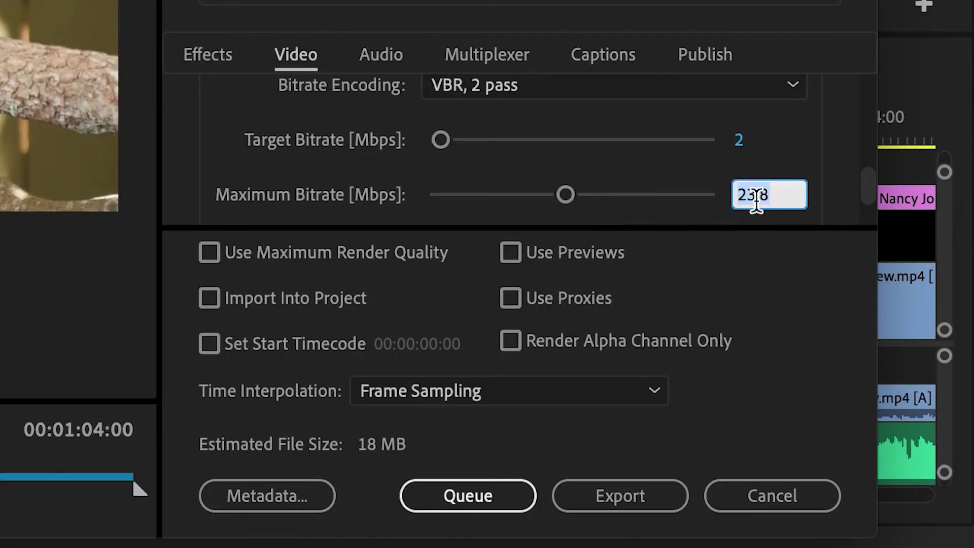
pyautogui.write('5')
pyautogui.press('Return')
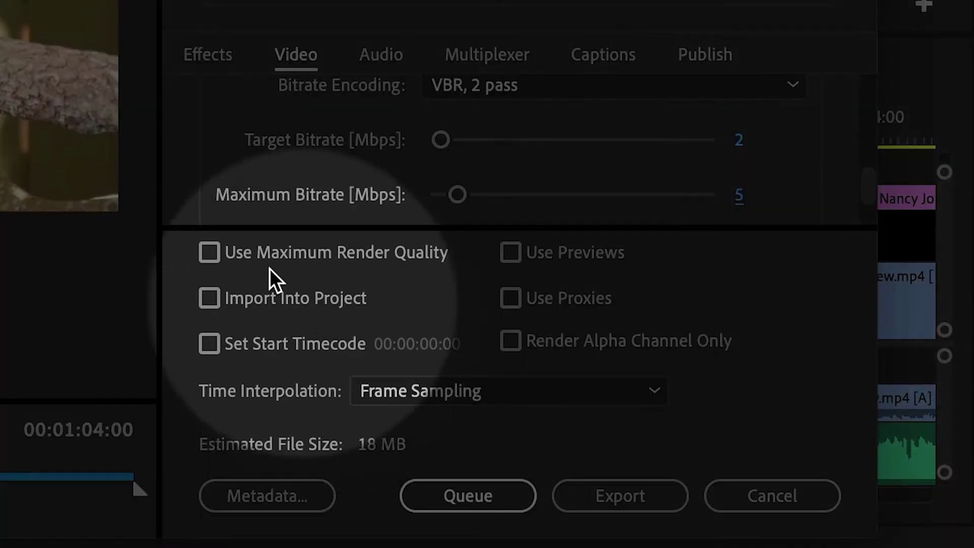
# Enable Use Maximum Render Quality and export Zoo-Video.mp4, yielding an 18.9 MB file.
pyautogui.click(243, 259)
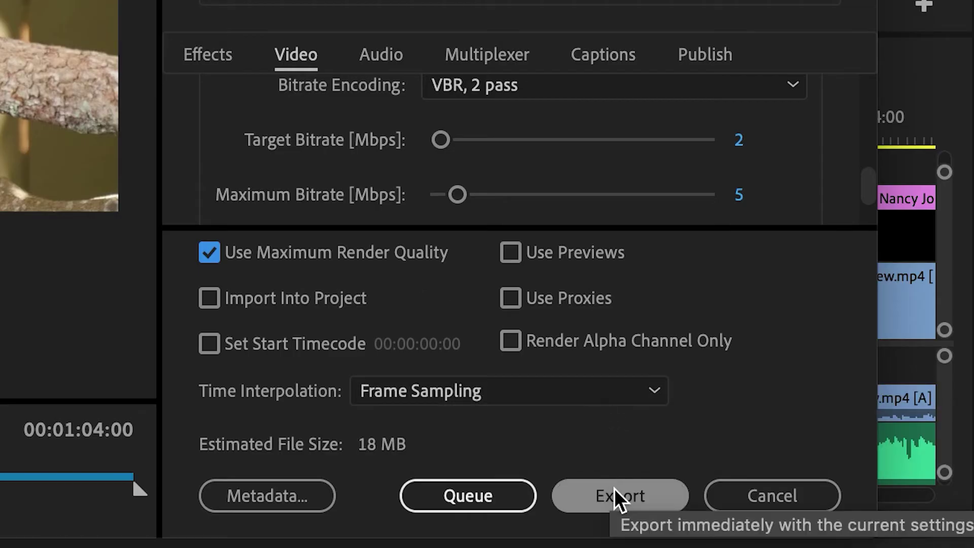
pyautogui.click(615, 489)
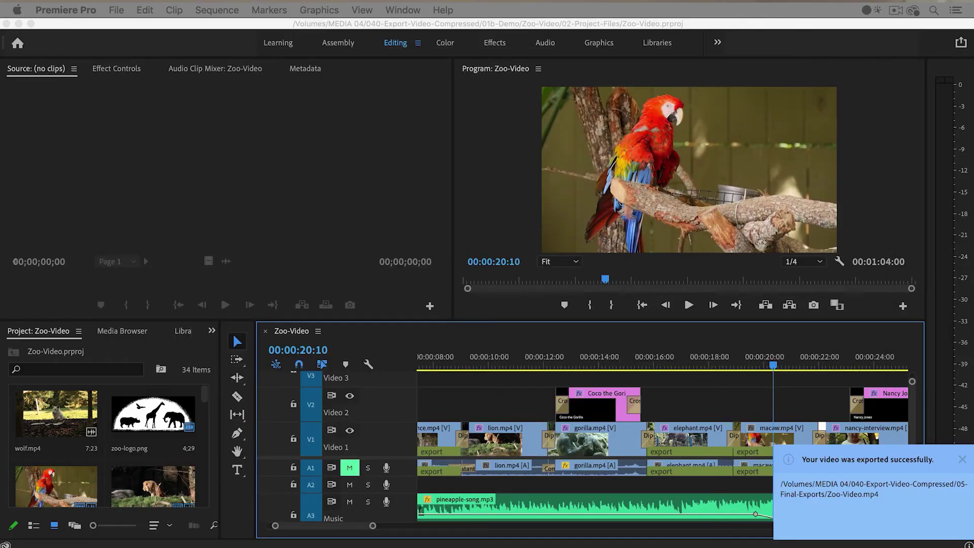
pyautogui.press('super+Tab')
pyautogui.press('super+Tab')
pyautogui.press('super+Tab')
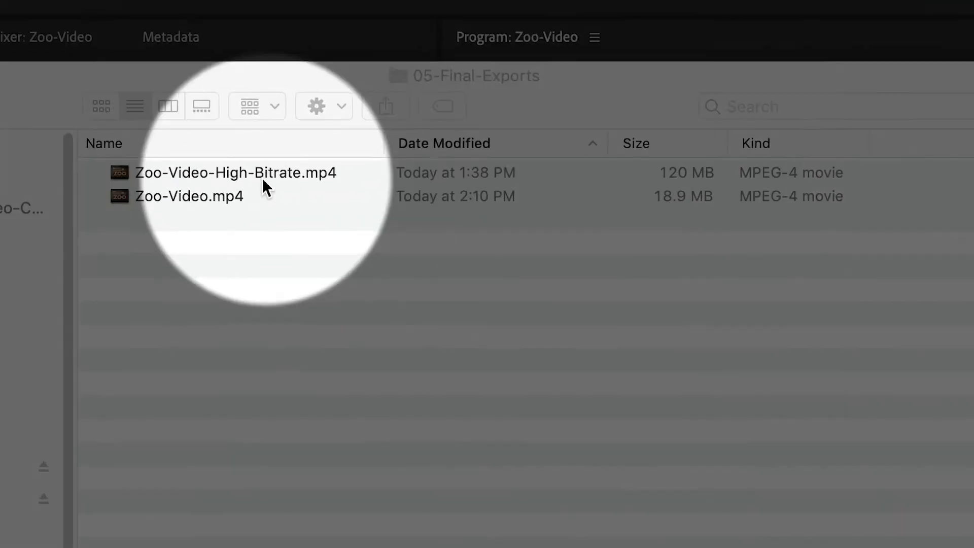
# Compare file sizes: Zoo-Video-High-Bitrate.mp4 at 120 MB versus Zoo-Video.mp4 at 18.9 MB.
pyautogui.click(197, 185)
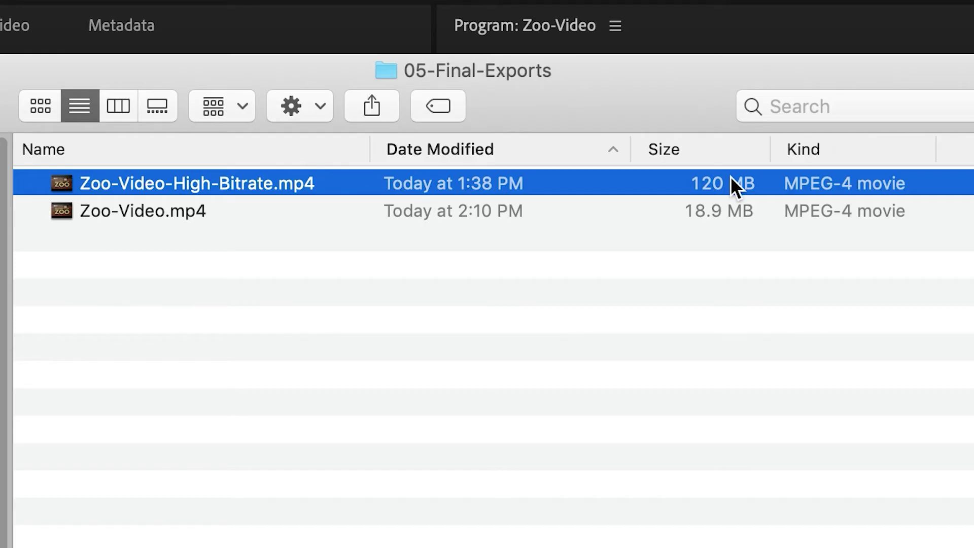
pyautogui.click(175, 211)
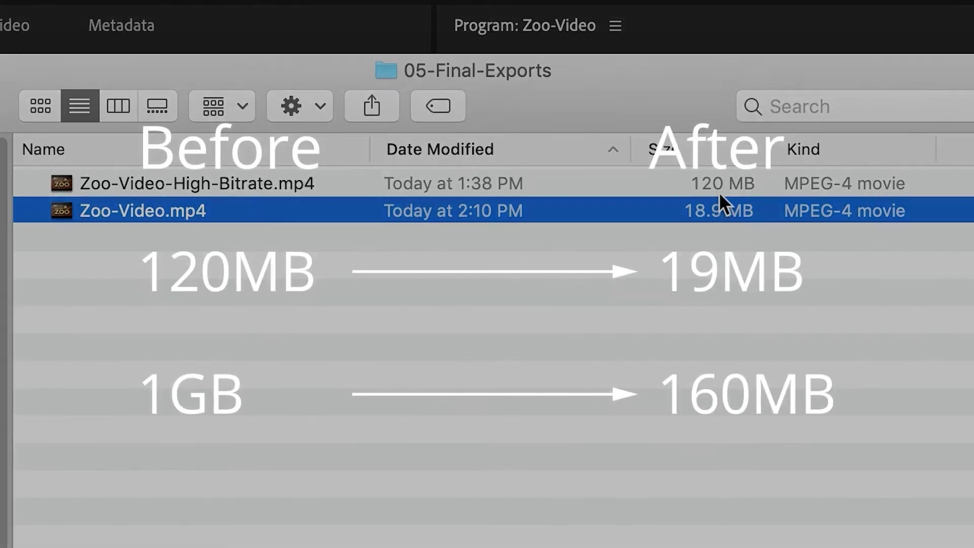
pyautogui.click(719, 186)
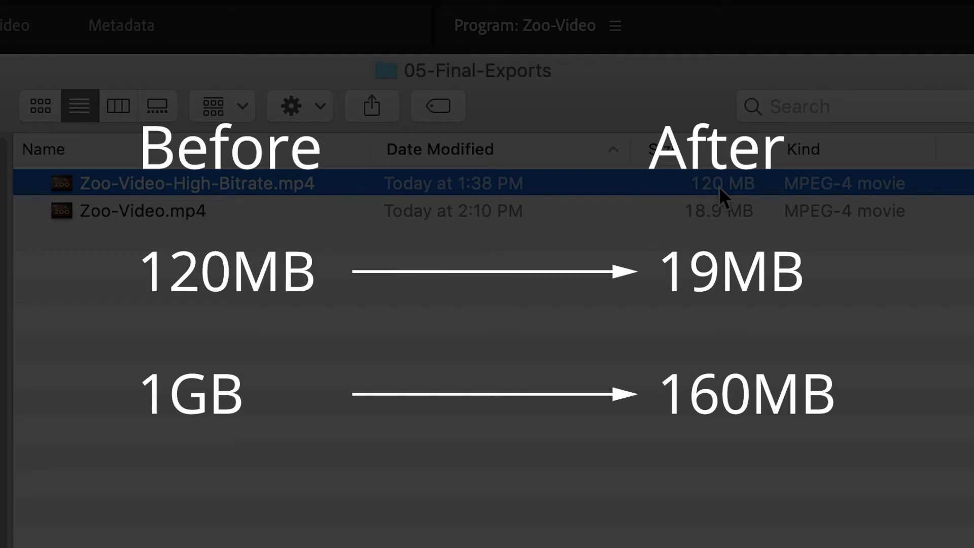
pyautogui.click(718, 211)
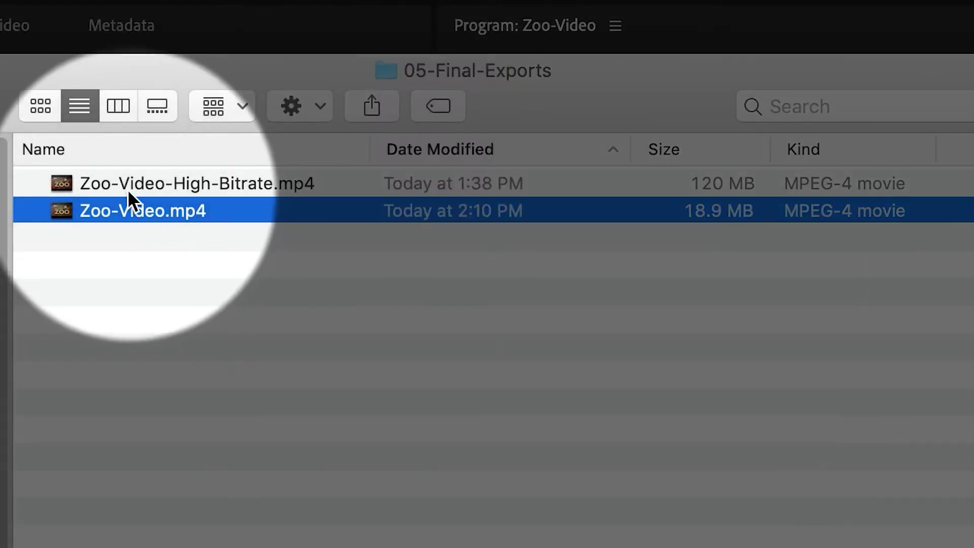
# Play Zoo-Video-High-Bitrate.mp4 in QuickTime, close it, then open Zoo-Video.mp4 for playback.
pyautogui.click(127, 183)
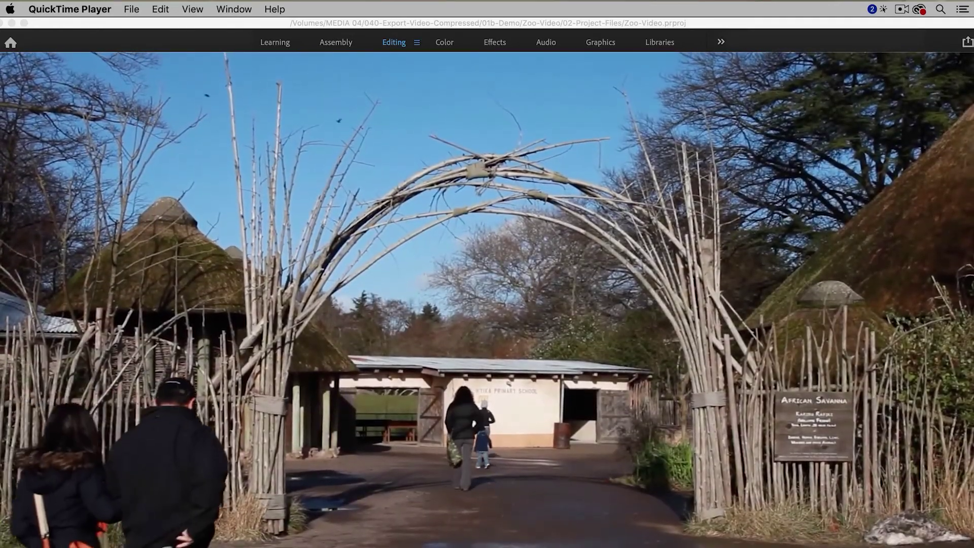
pyautogui.press('super+w')
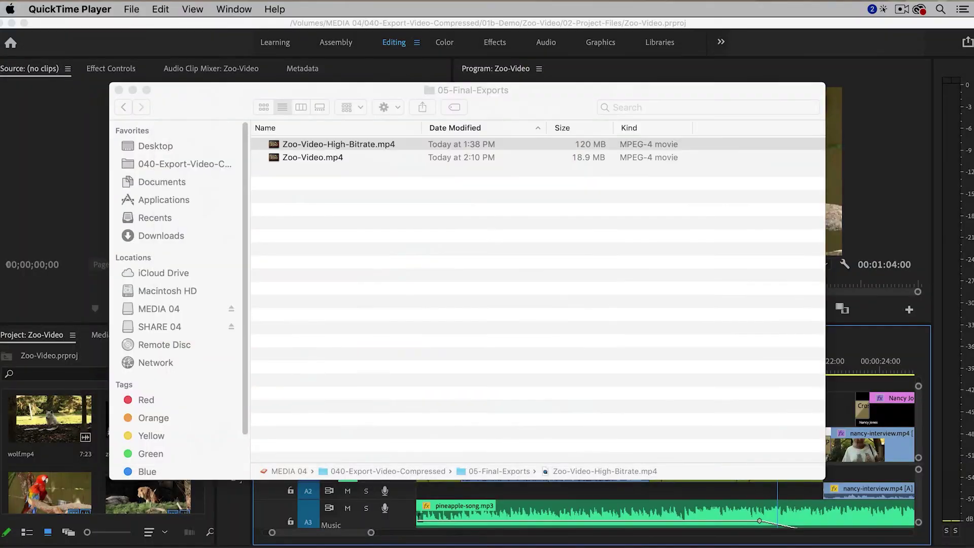
pyautogui.click(311, 167)
pyautogui.click(325, 160)
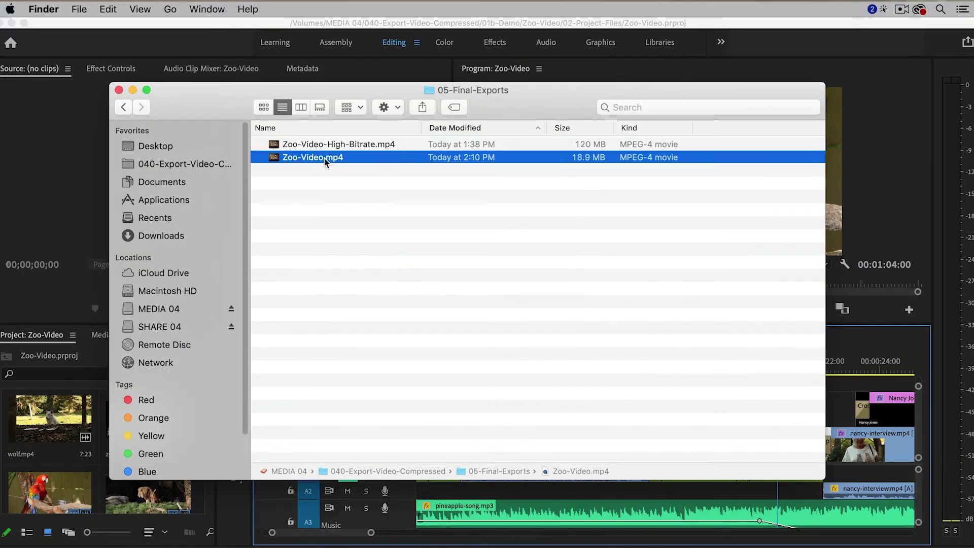